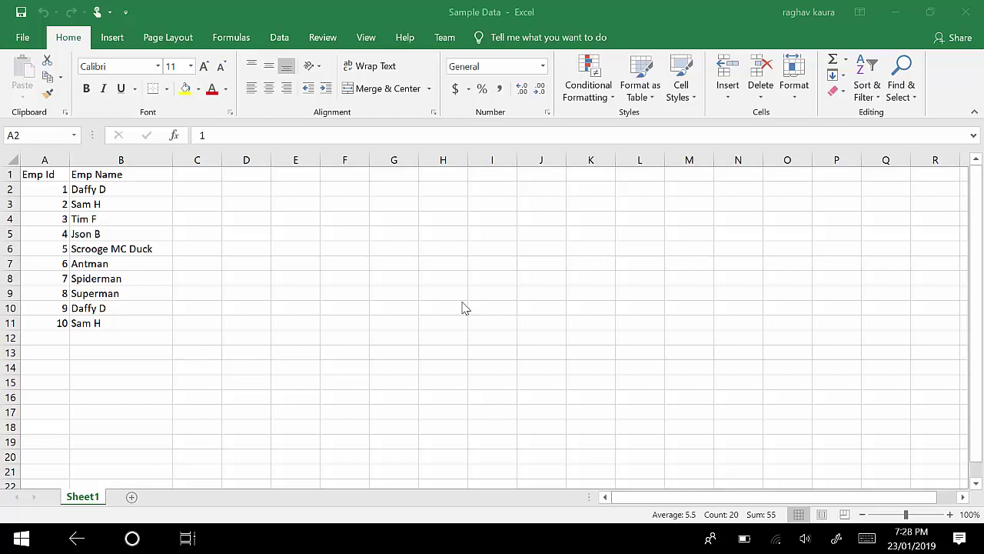
Step: Select the employee data A2:B11 and compare the repeated Daffy D and Sam H entries
{"action": "key", "text": "ctrl+shift+End"}
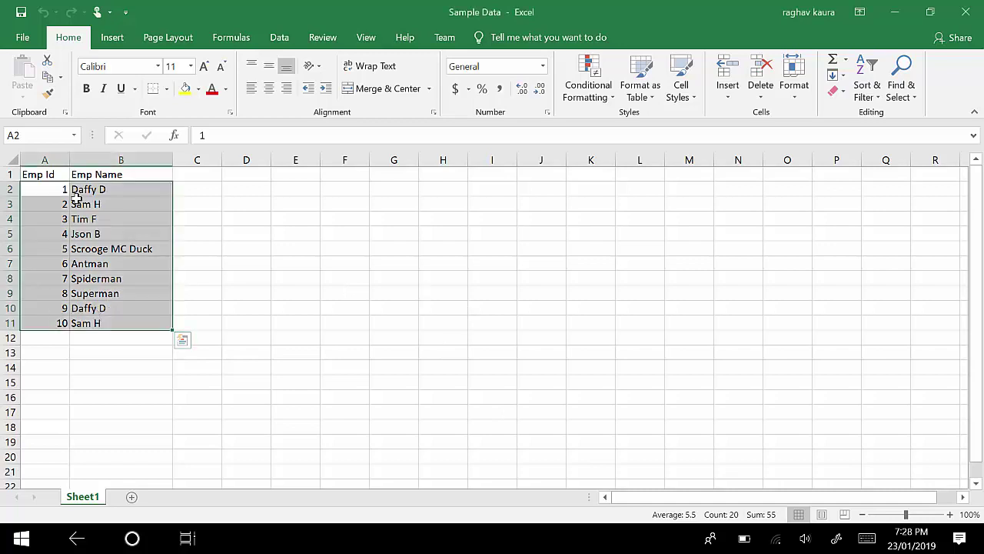
{"action": "left_click", "coordinate": [99, 192]}
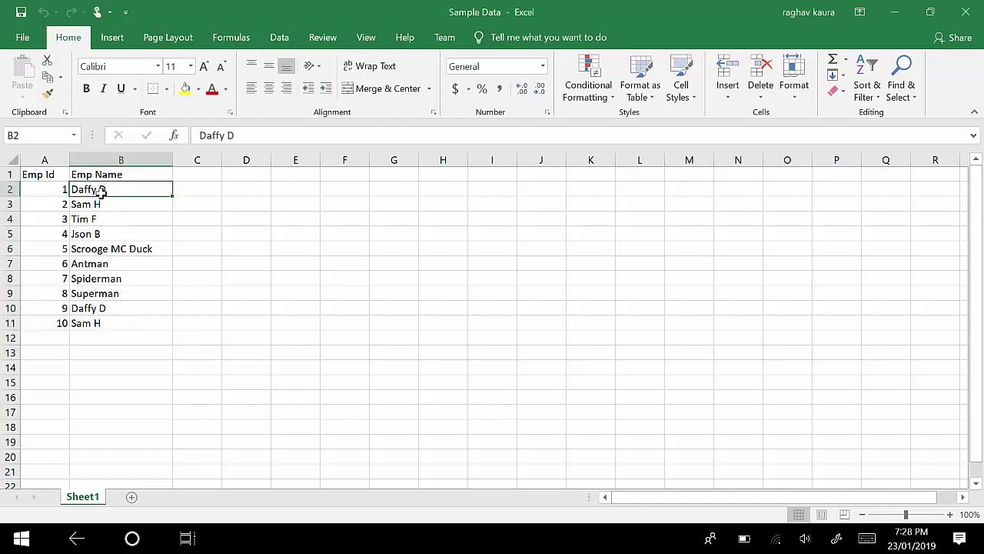
{"action": "left_click", "coordinate": [122, 307]}
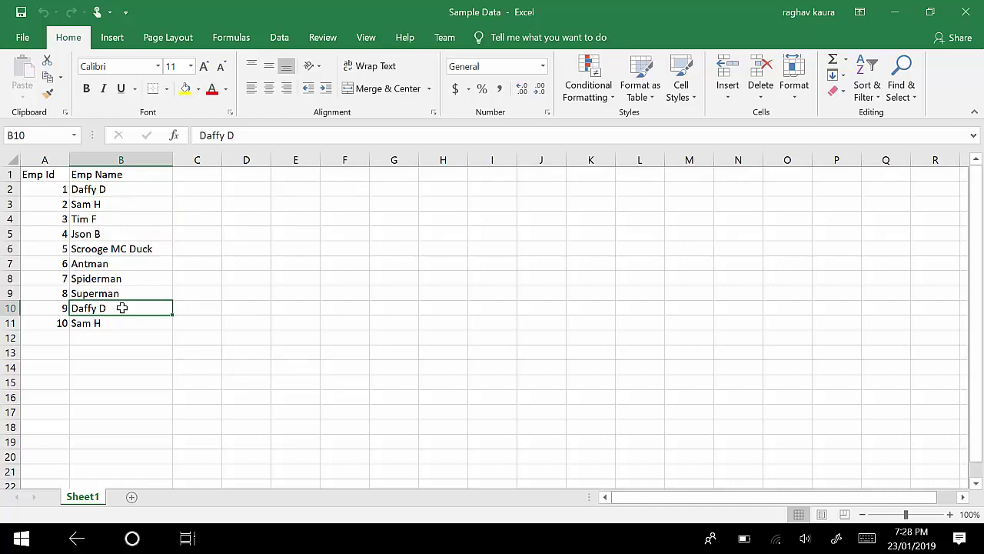
{"action": "left_click", "coordinate": [140, 206]}
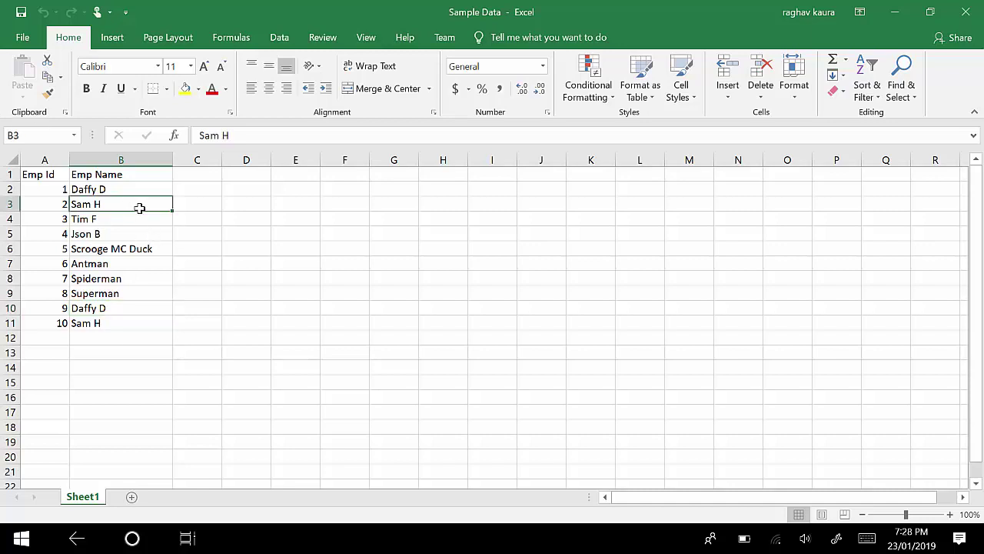
Step: Switch from Excel over to Power BI Desktop
{"action": "left_click", "coordinate": [141, 332]}
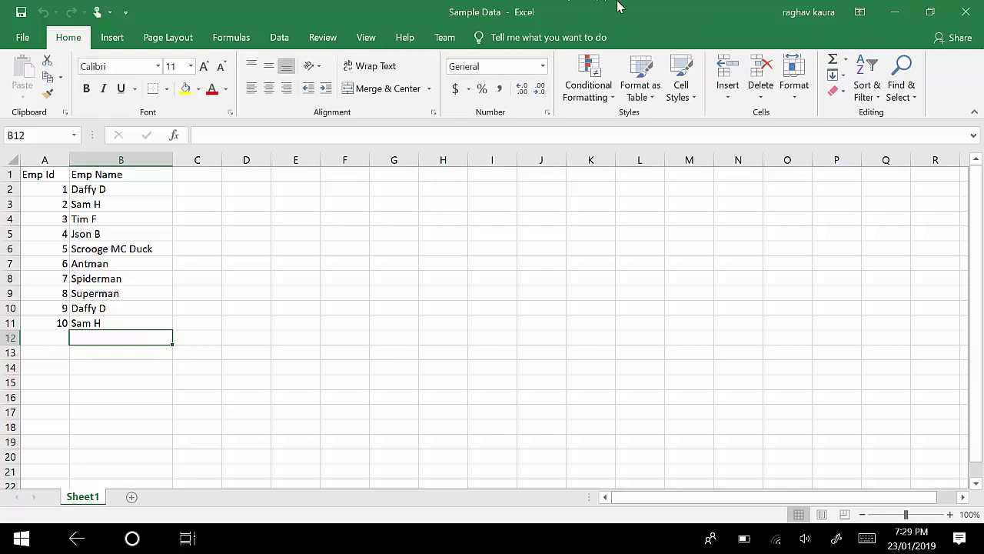
{"action": "key", "text": "alt+Tab"}
{"action": "key", "text": "Tab"}
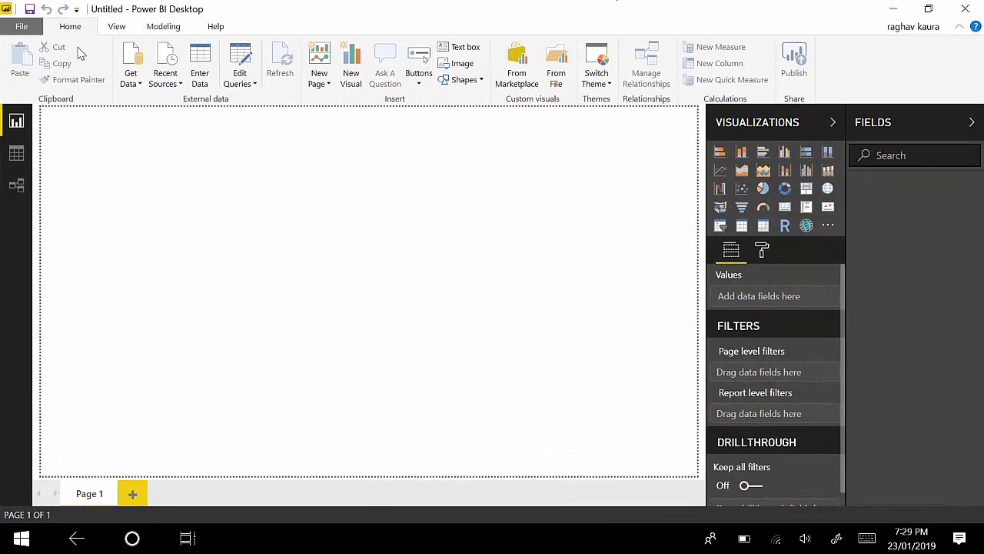
Step: Load Sheet1 from the Sample Data.xlsx workbook into the Power Query Editor
{"action": "left_click", "coordinate": [129, 80]}
{"action": "left_click", "coordinate": [101, 134]}
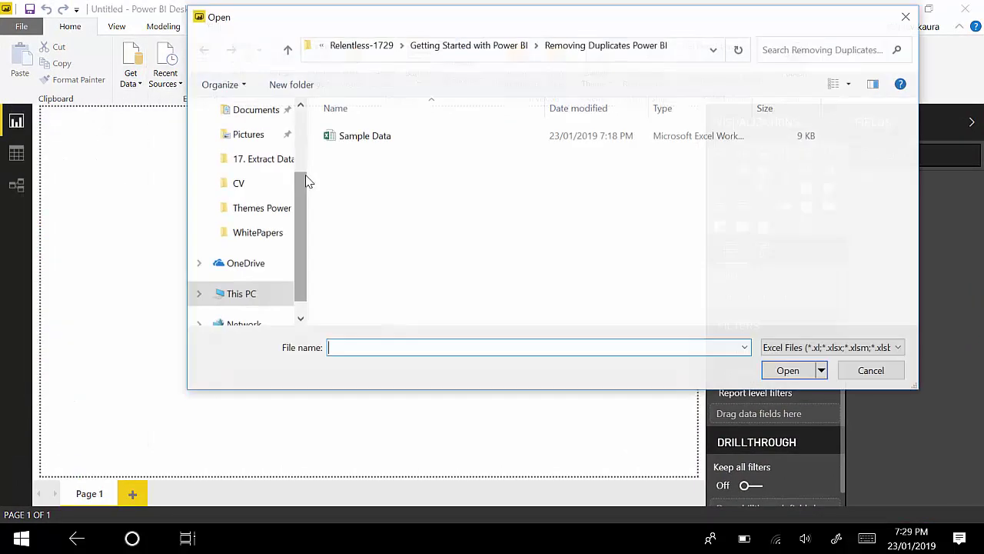
{"action": "left_click", "coordinate": [379, 143]}
{"action": "double_click", "coordinate": [378, 143]}
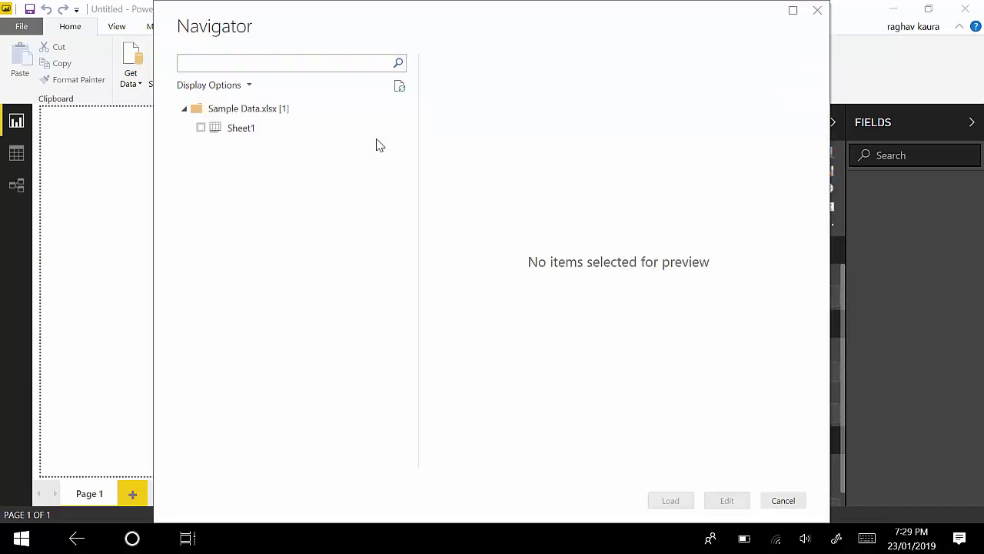
{"action": "left_click", "coordinate": [201, 127]}
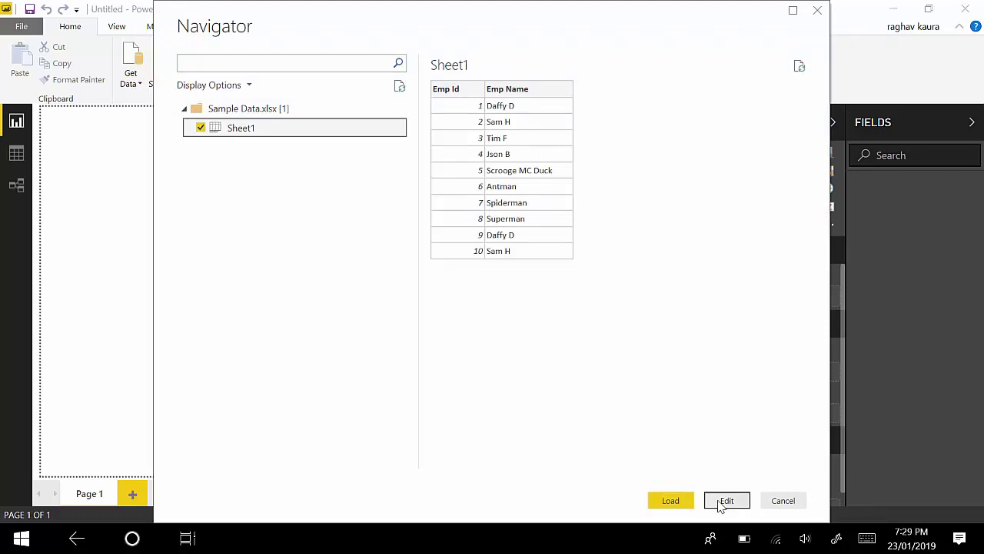
{"action": "left_click", "coordinate": [721, 503]}
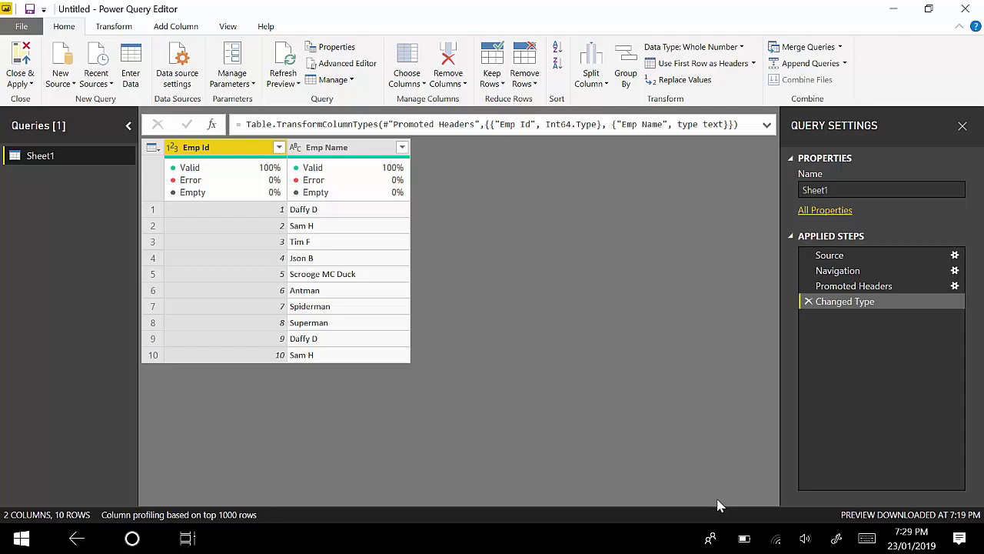
Step: Duplicate the Sheet1 query and rename the copy to 'Remove Duplicates'
{"action": "right_click", "coordinate": [40, 160]}
{"action": "left_click", "coordinate": [80, 268]}
{"action": "right_click", "coordinate": [51, 178]}
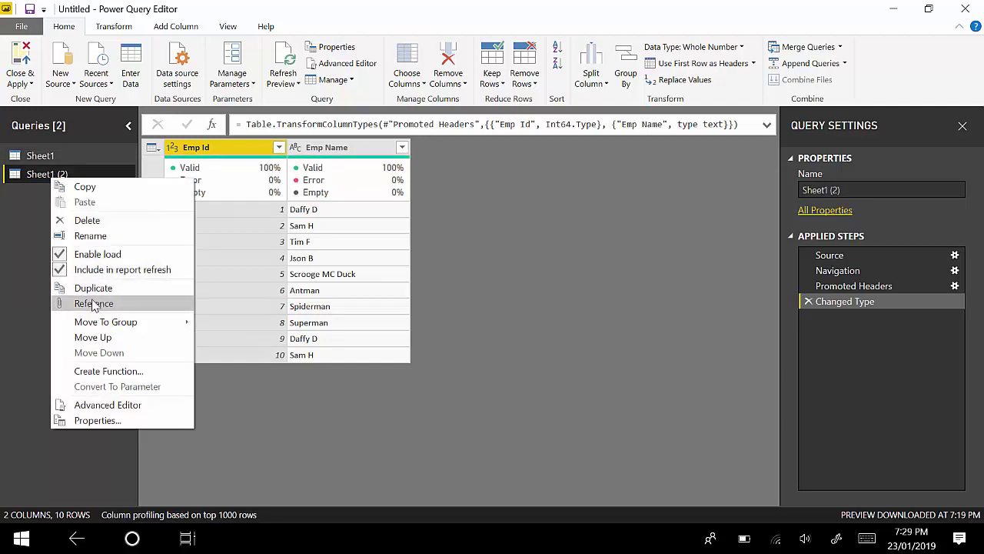
{"action": "left_click", "coordinate": [91, 236]}
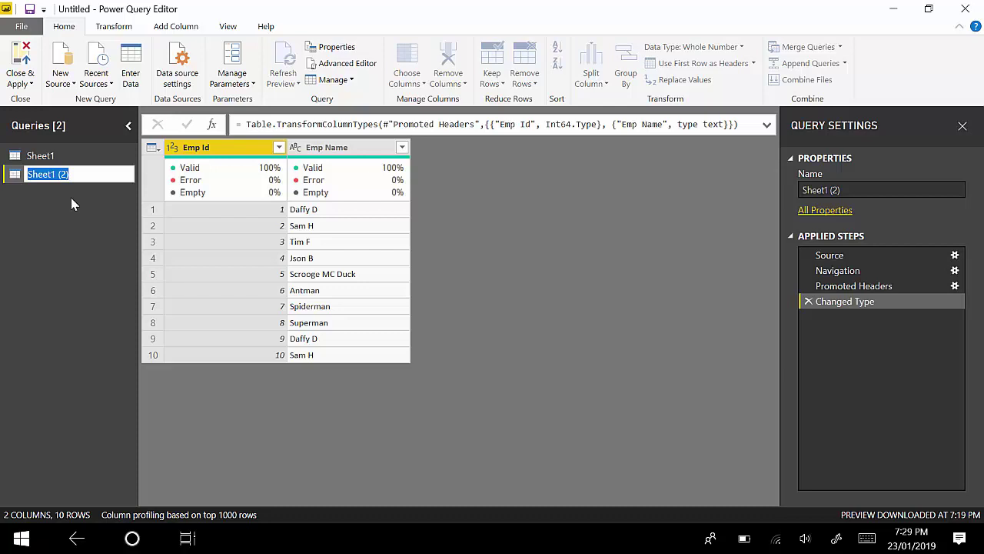
{"action": "type", "text": "Remove Duplicates"}
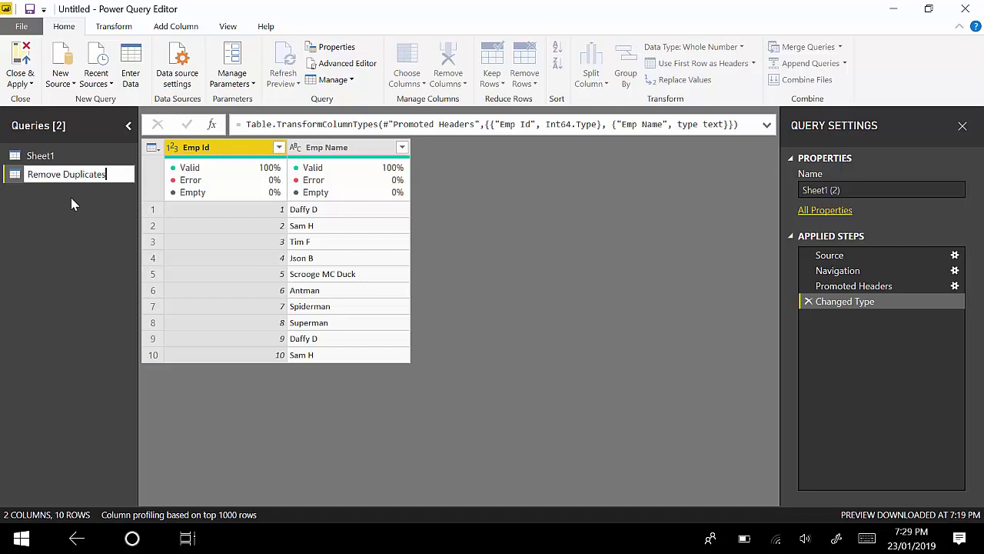
{"action": "key", "text": "Return"}
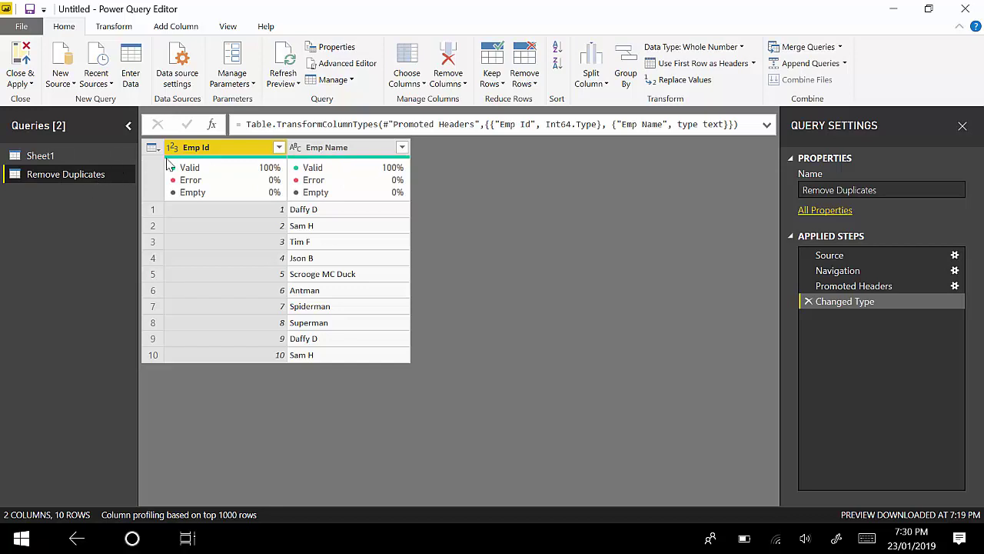
Step: Group by Emp Name with a new EmpId column set to the Max of Emp Id
{"action": "left_click", "coordinate": [626, 61]}
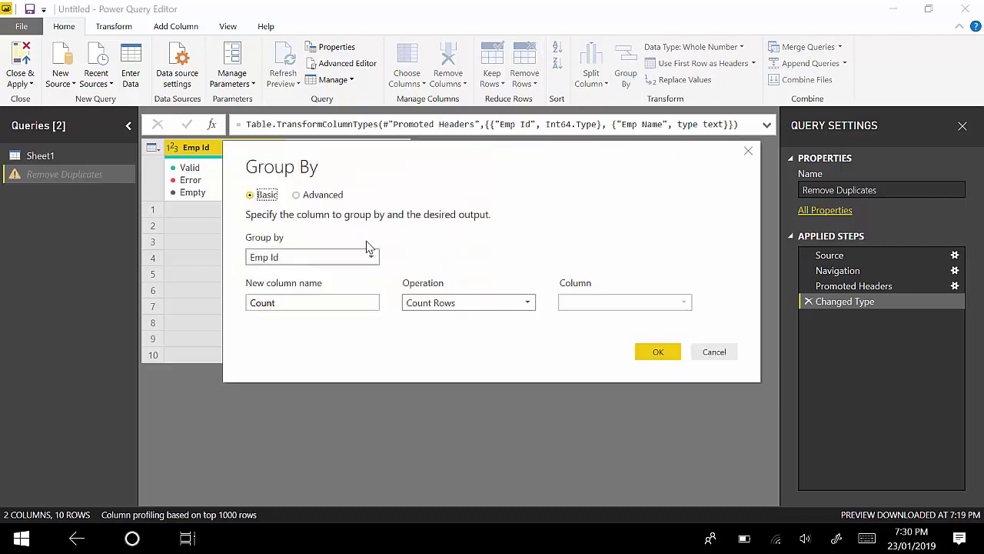
{"action": "left_click", "coordinate": [372, 258]}
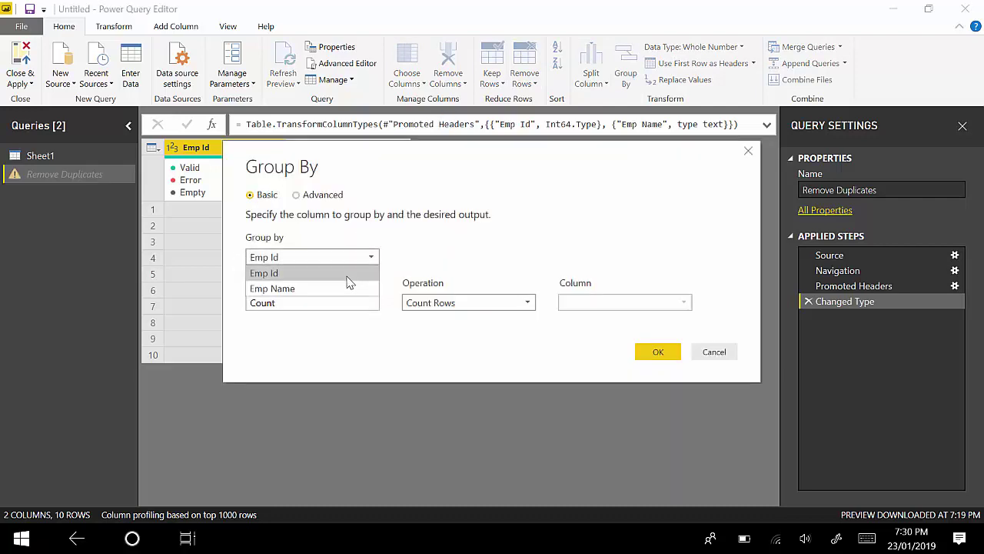
{"action": "left_click", "coordinate": [331, 290]}
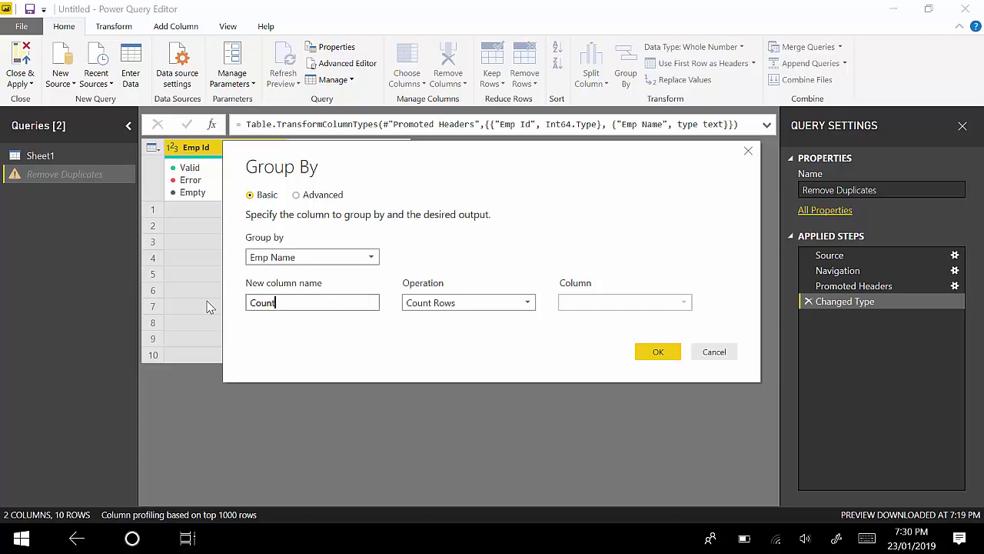
{"action": "left_click_drag", "start_coordinate": [310, 303], "coordinate": [227, 306]}
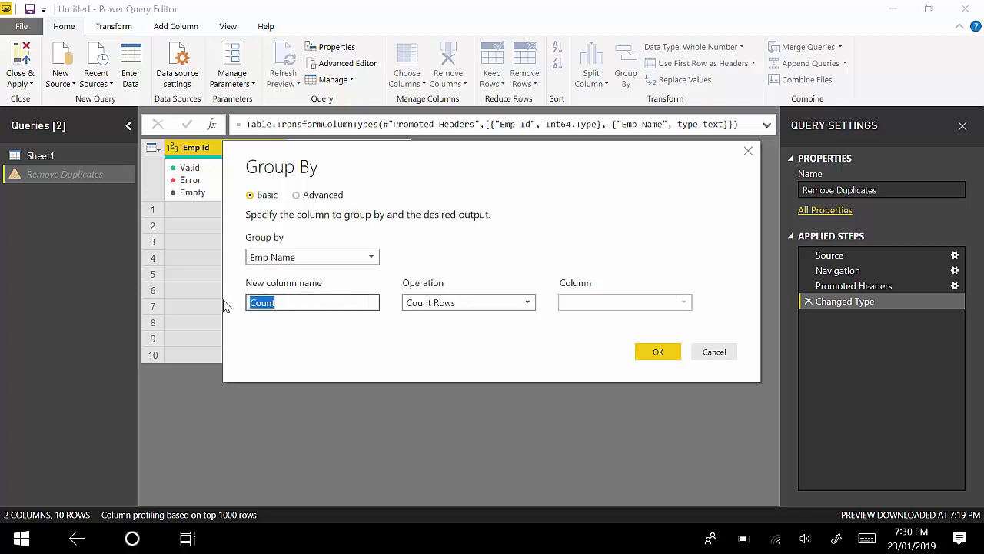
{"action": "type", "text": "EmpId"}
{"action": "left_click", "coordinate": [457, 302]}
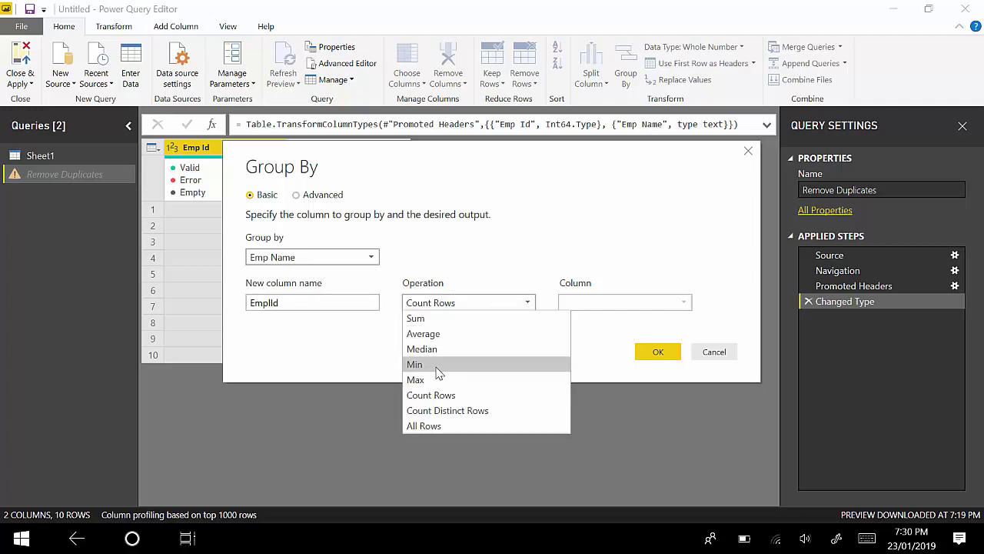
{"action": "left_click", "coordinate": [432, 380]}
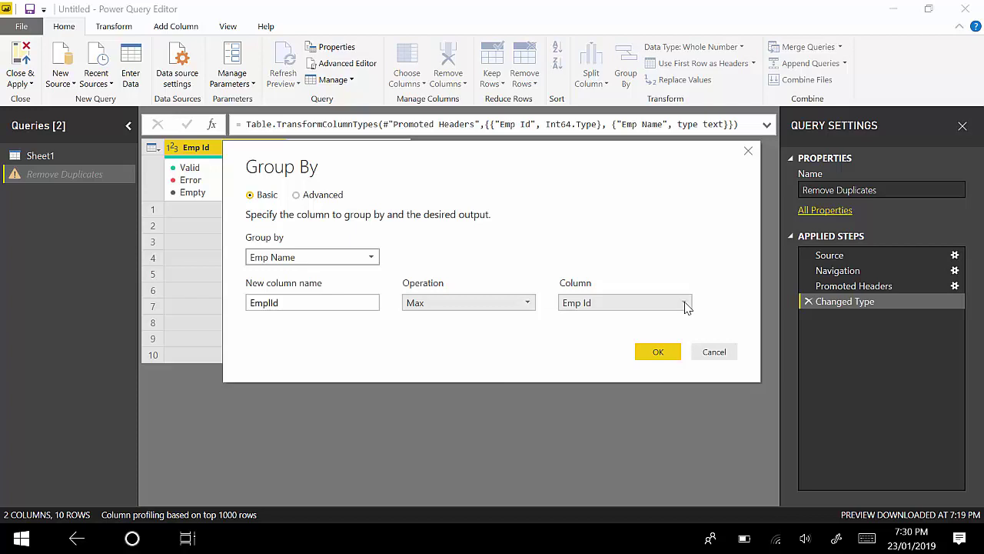
{"action": "left_click", "coordinate": [650, 353]}
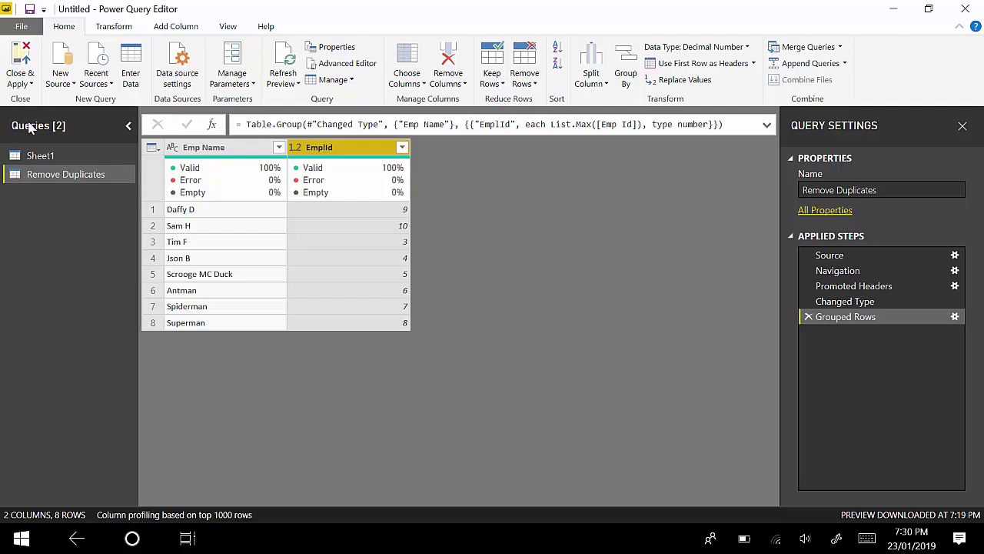
Step: Select the original Sheet1 query in the Queries pane
{"action": "left_click", "coordinate": [59, 154]}
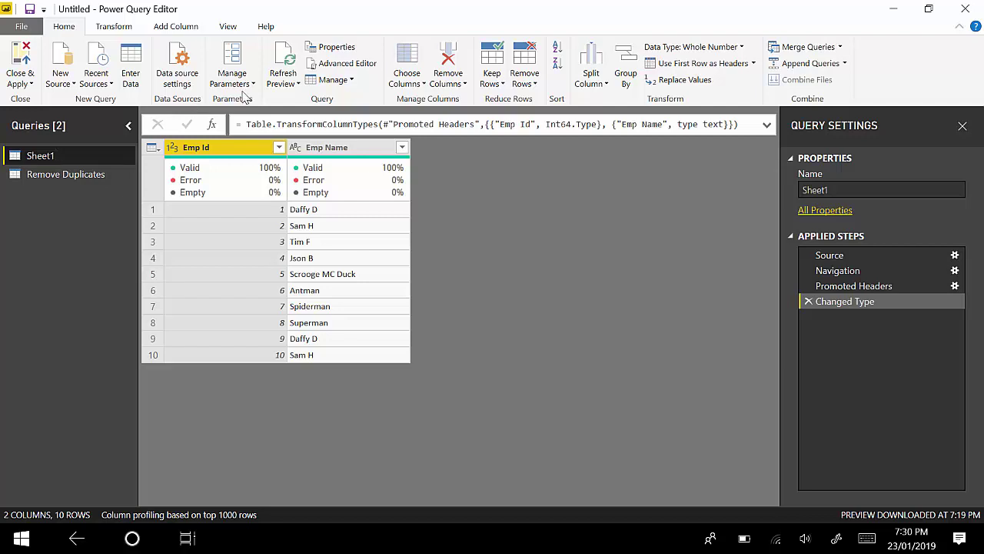
Step: Start a Merge Queries on Sheet1 with Remove Duplicates as the second table
{"action": "left_click", "coordinate": [841, 47]}
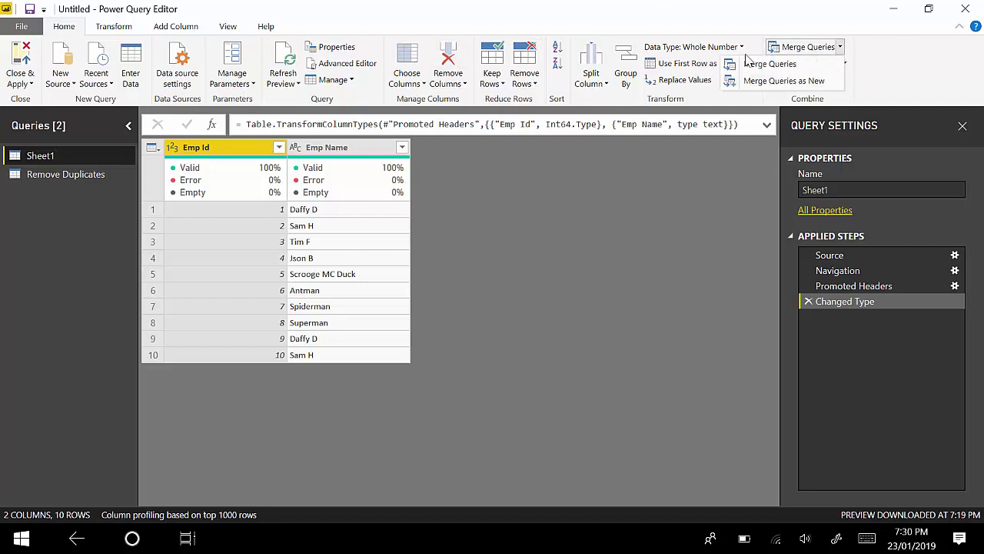
{"action": "left_click", "coordinate": [771, 64]}
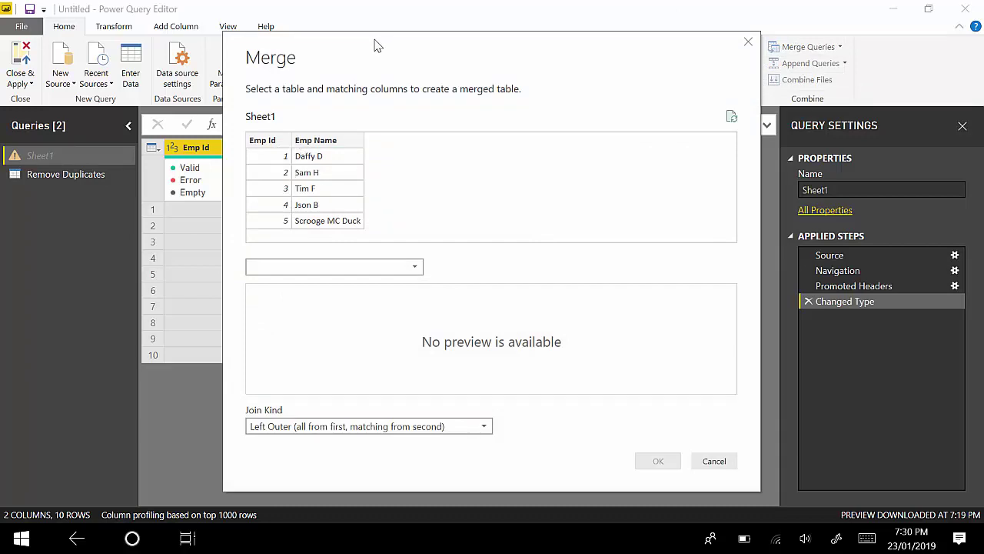
{"action": "left_click", "coordinate": [356, 266]}
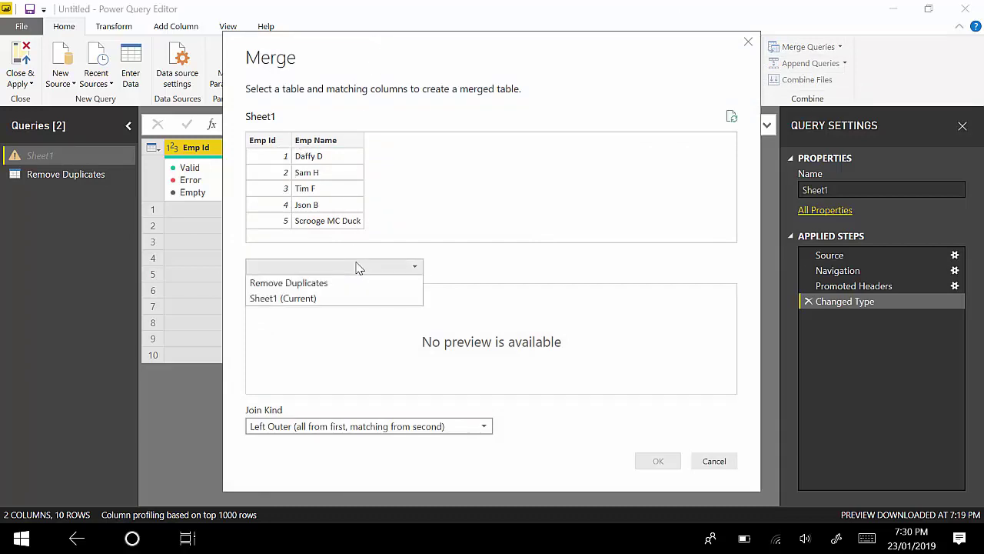
{"action": "left_click", "coordinate": [335, 300]}
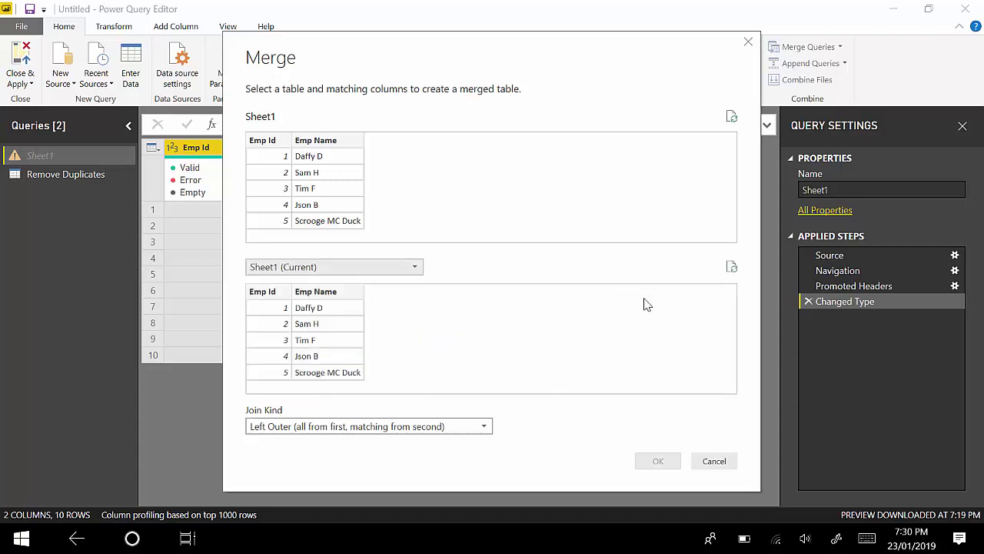
{"action": "left_click", "coordinate": [402, 271]}
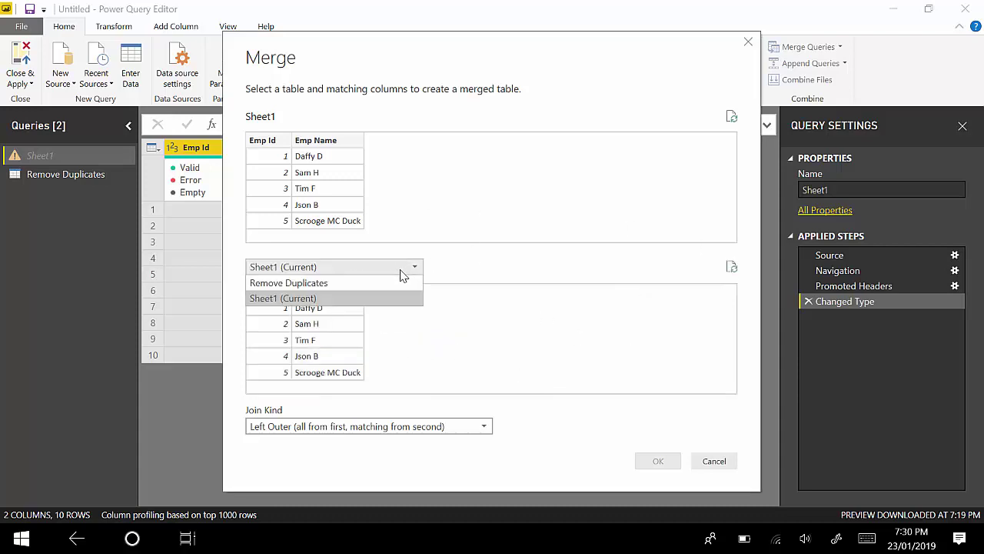
{"action": "left_click", "coordinate": [331, 283]}
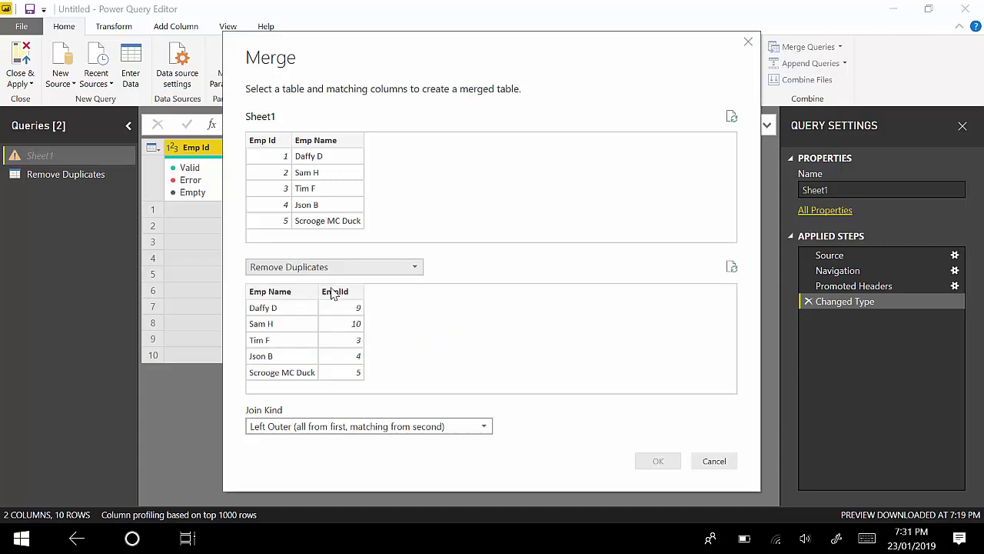
Step: Match Emp Id to EmpId using an Inner join and confirm the merge
{"action": "left_click", "coordinate": [272, 142]}
{"action": "left_click", "coordinate": [353, 298]}
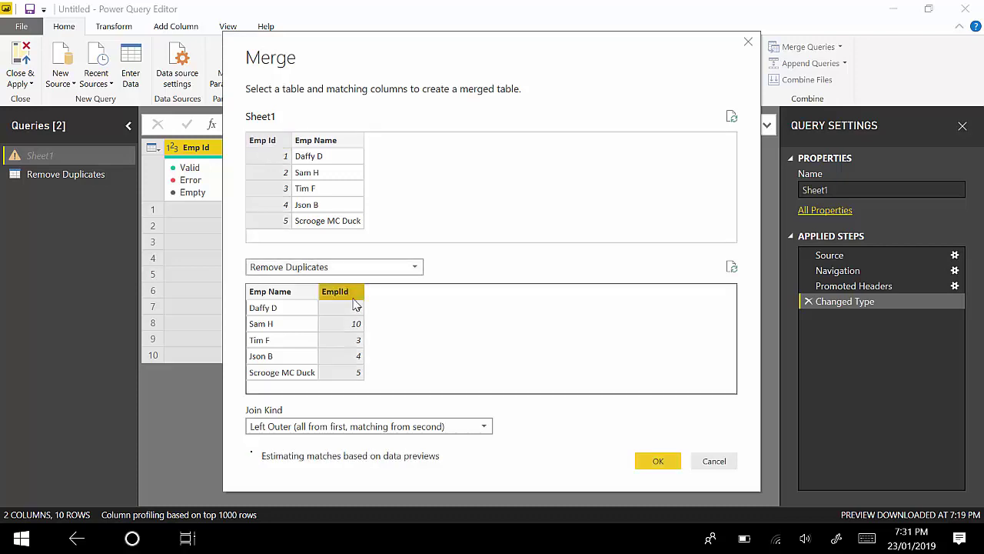
{"action": "left_click", "coordinate": [483, 427]}
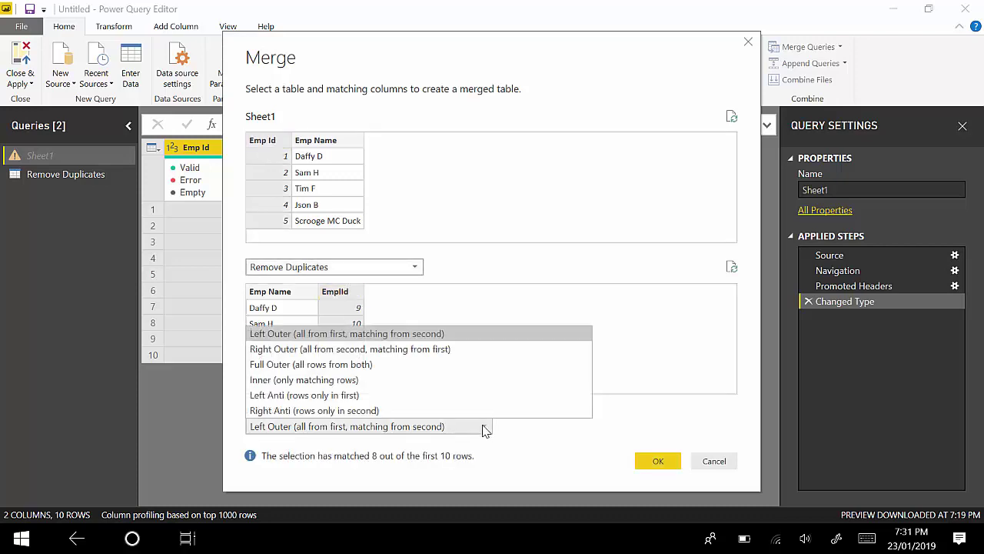
{"action": "left_click", "coordinate": [412, 379]}
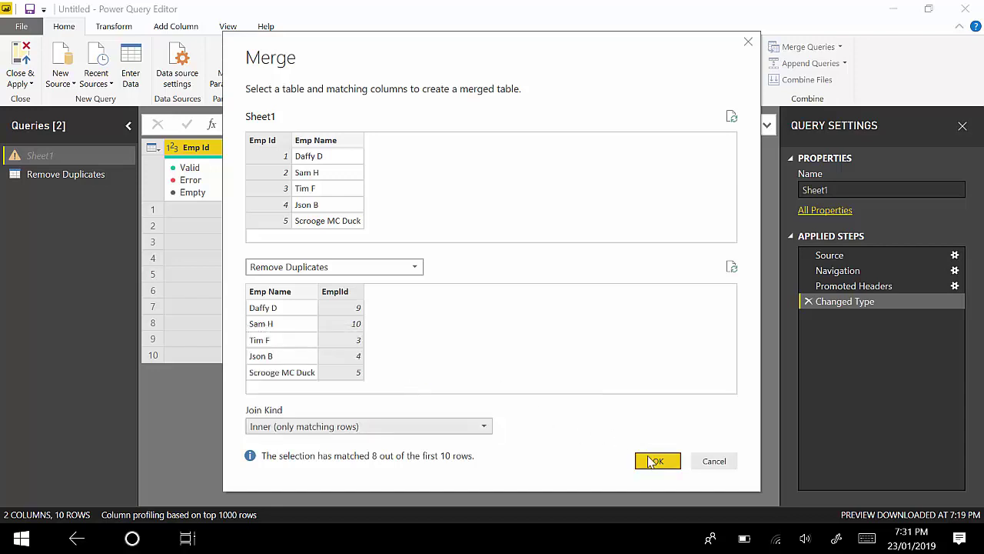
{"action": "left_click", "coordinate": [650, 461]}
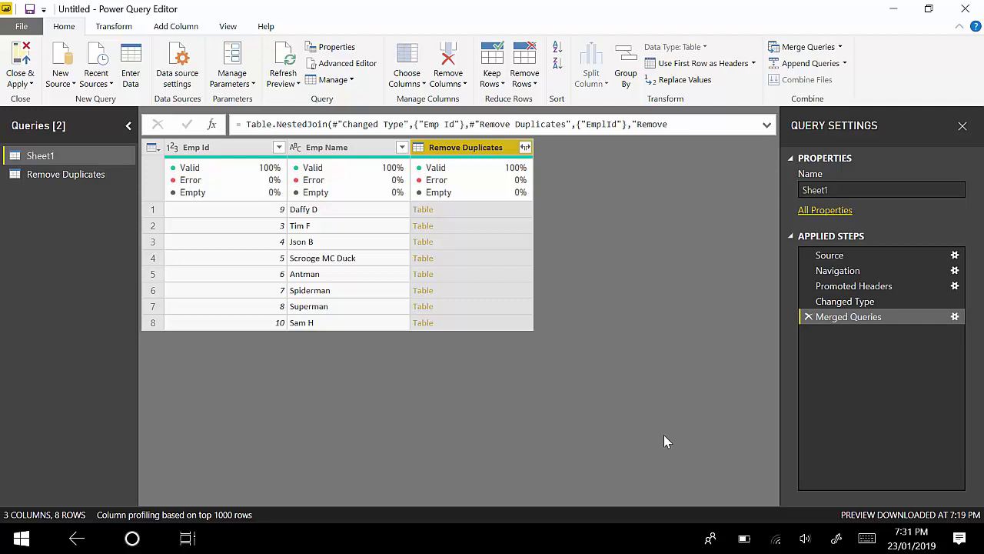
{"action": "left_click", "coordinate": [867, 302]}
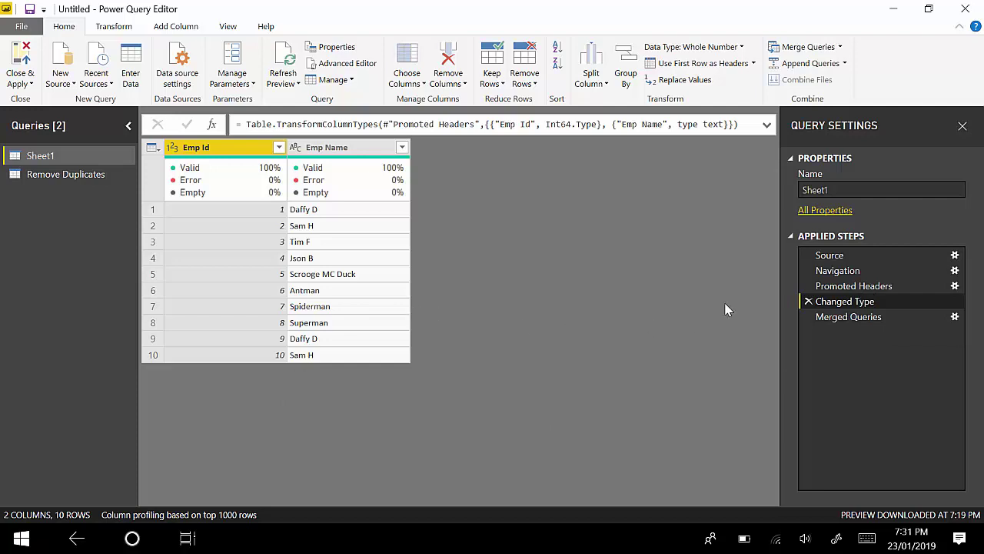
{"action": "left_click", "coordinate": [846, 320]}
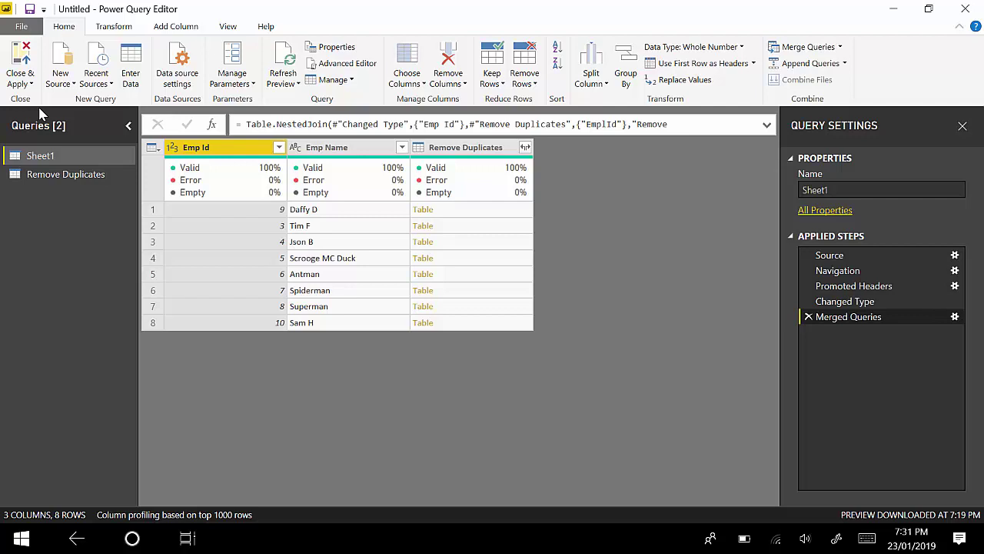
Step: Remove the nested Remove Duplicates column from Sheet1
{"action": "right_click", "coordinate": [461, 150]}
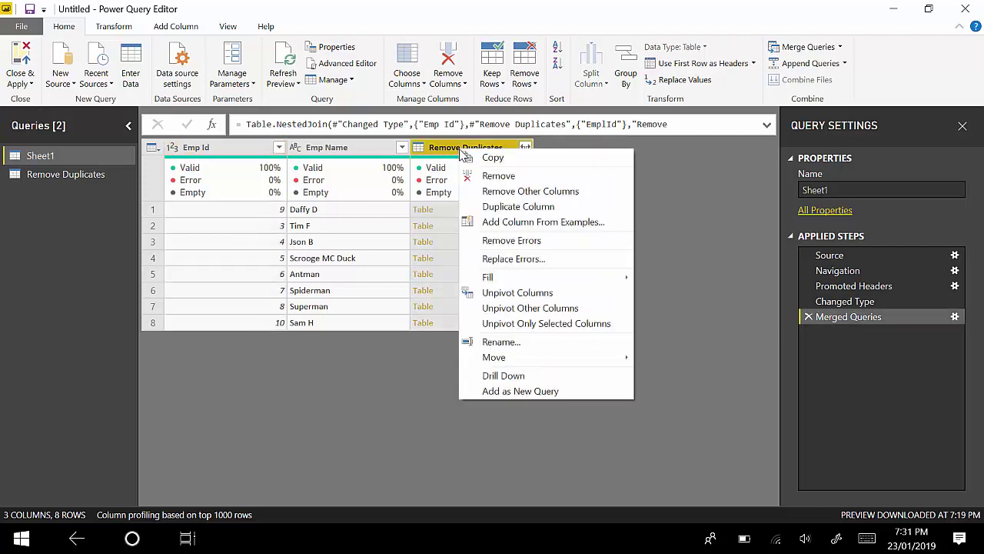
{"action": "left_click", "coordinate": [498, 177]}
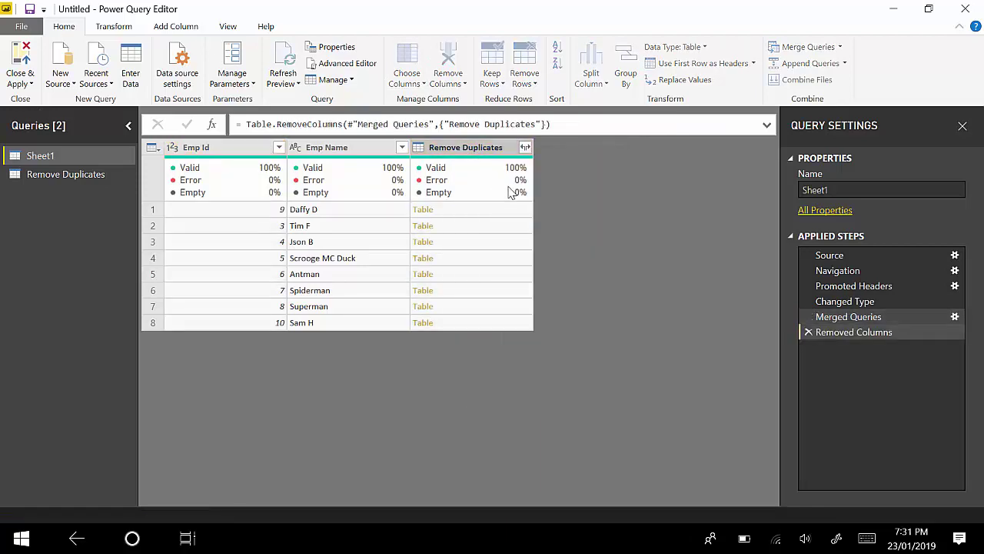